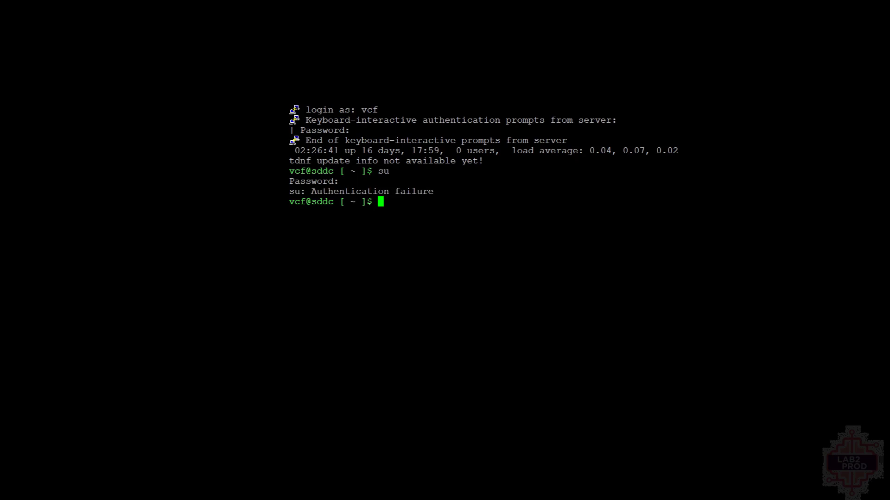
pyautogui.write('su')
pyautogui.press('Return')
pyautogui.press('Return')
pyautogui.write('lookup_passwords')
pyautogui.press('Return')
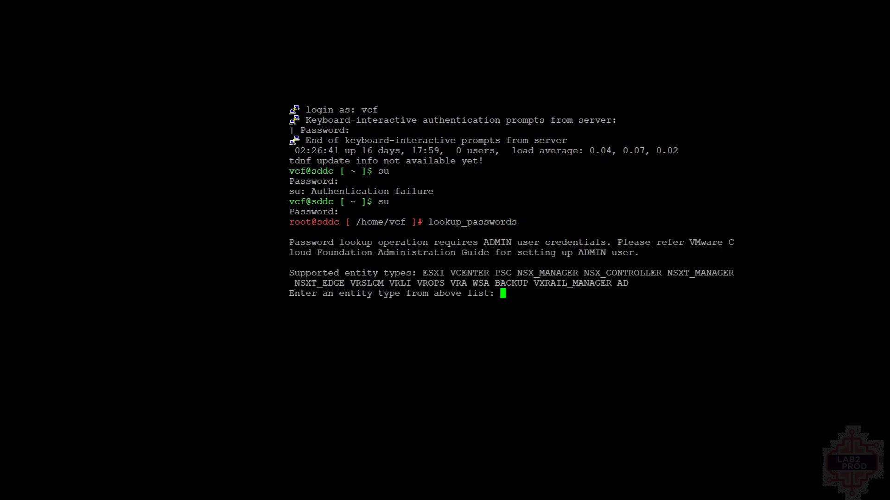
pyautogui.write('ESXI')
pyautogui.press('Return')
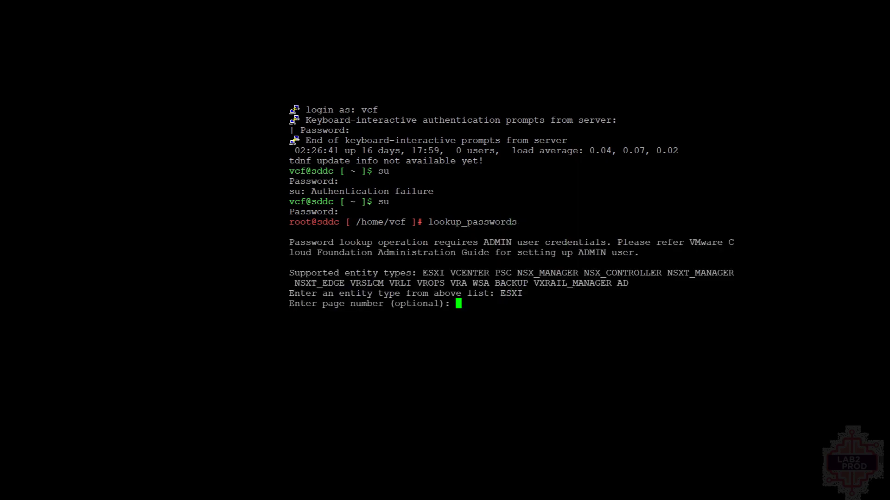
pyautogui.press('Return')
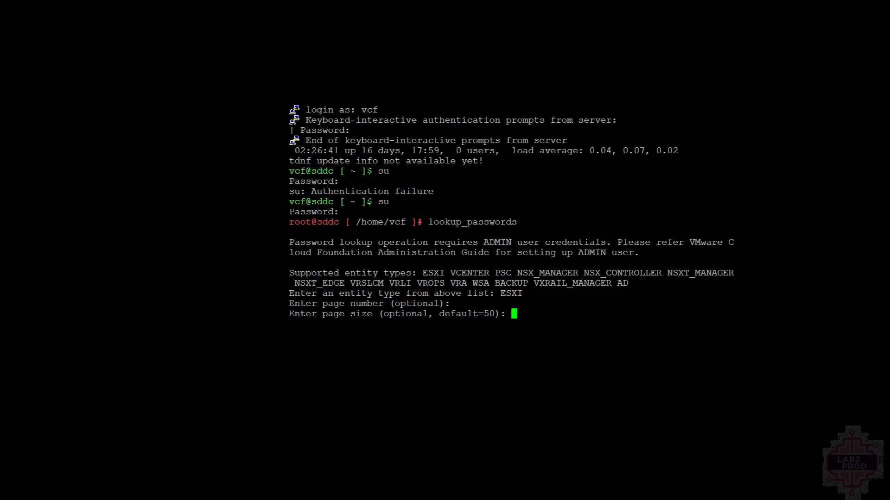
pyautogui.press('Return')
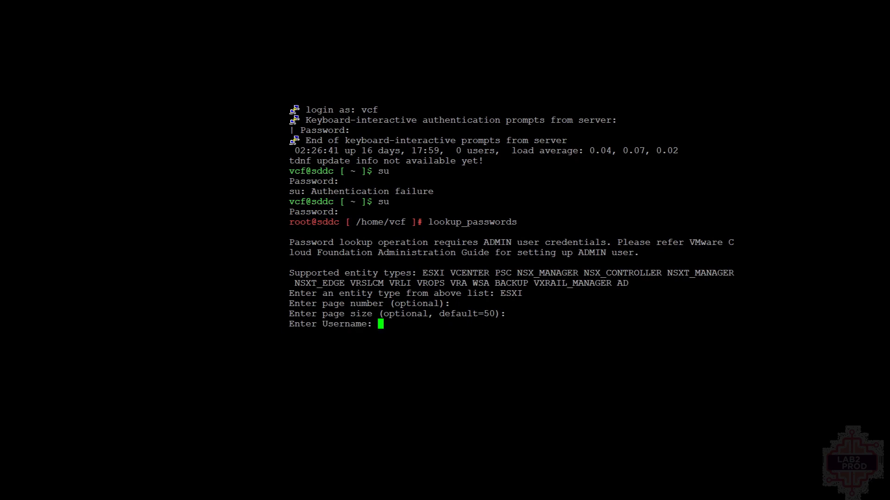
pyautogui.write('administrator@')
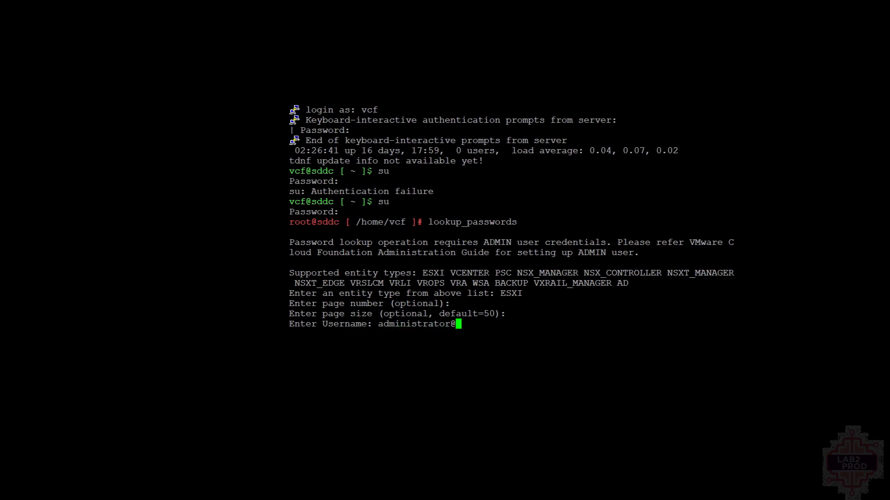
pyautogui.write('vsphere.local')
pyautogui.press('Return')
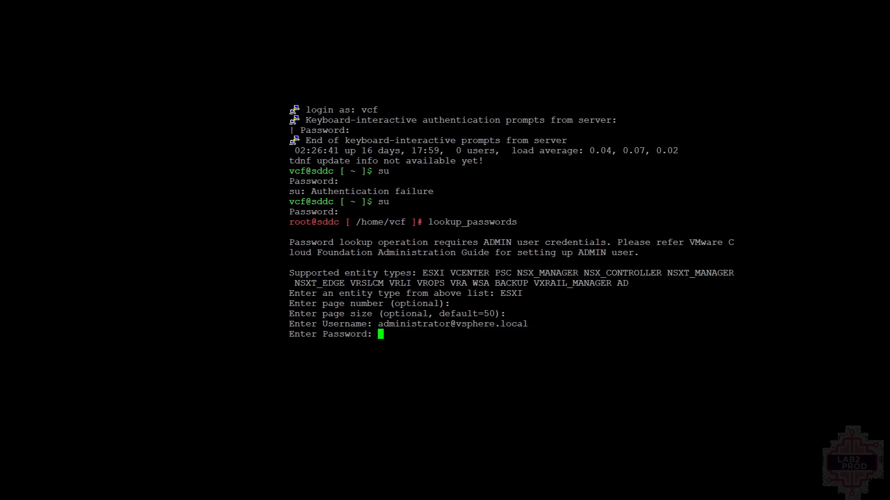
pyautogui.press('Return')
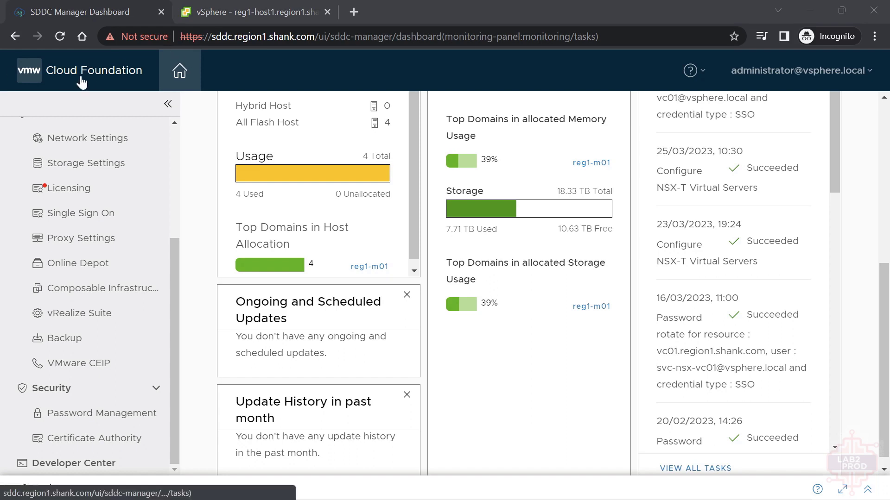
# - Rotate the reg1-host1 root password from Security > Password Management
pyautogui.click(123, 417)
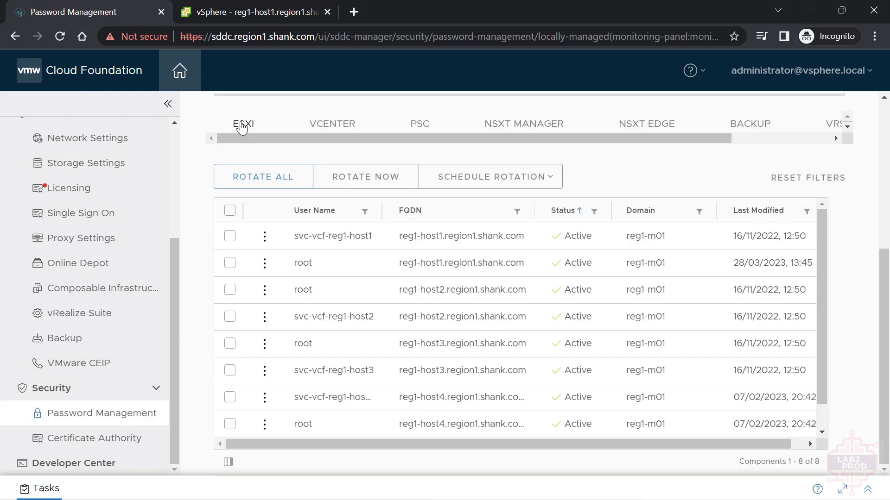
pyautogui.click(230, 263)
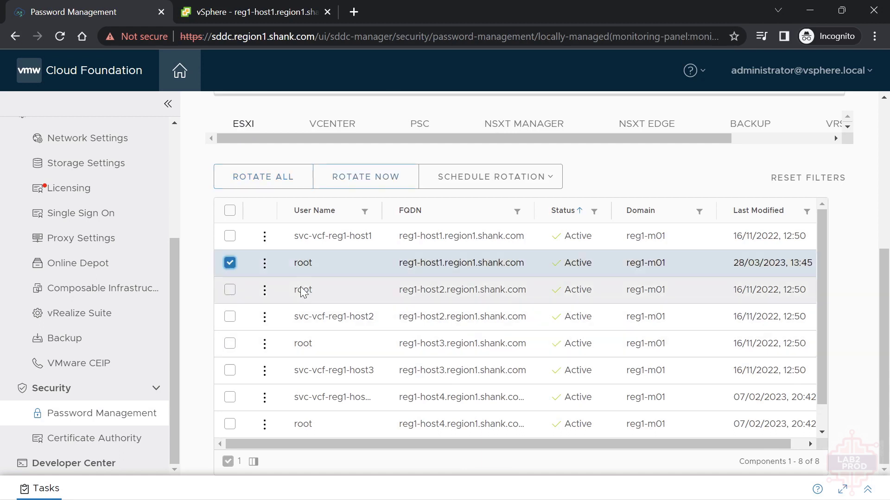
pyautogui.click(265, 263)
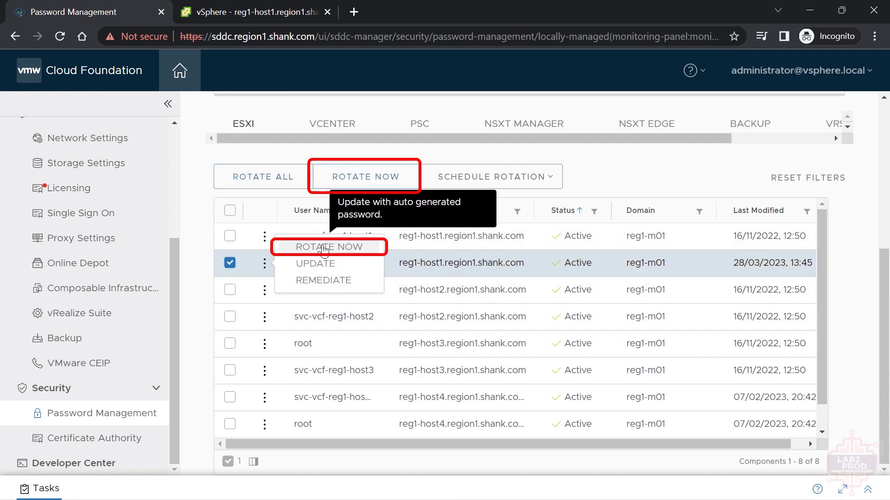
pyautogui.click(379, 179)
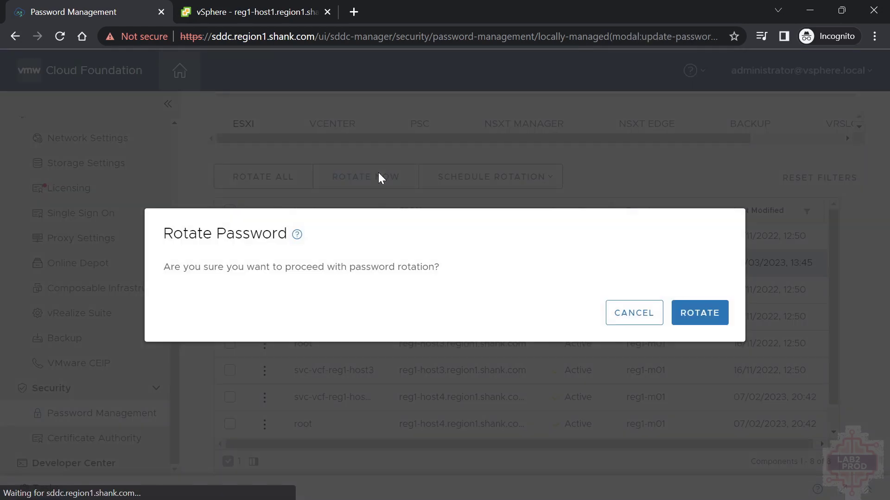
pyautogui.click(708, 311)
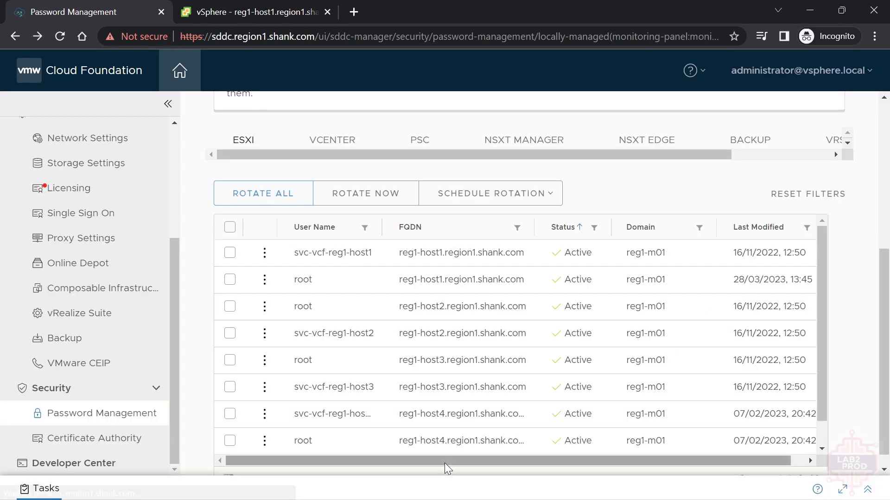
# - Refresh the Tasks panel to follow the rotation's progress
pyautogui.click(867, 490)
pyautogui.click(758, 345)
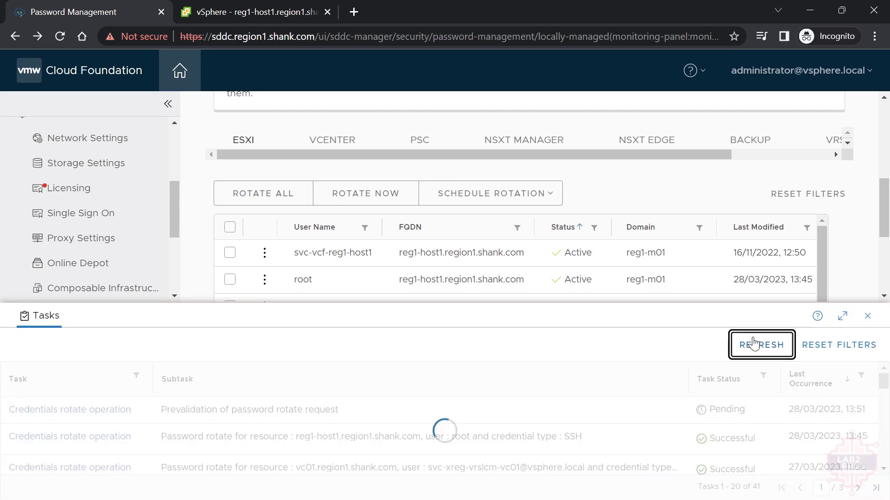
pyautogui.click(770, 345)
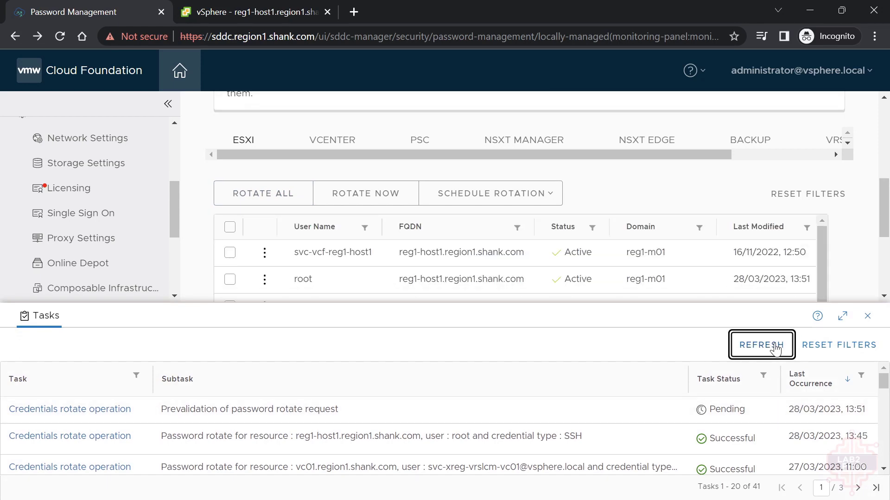
pyautogui.click(867, 316)
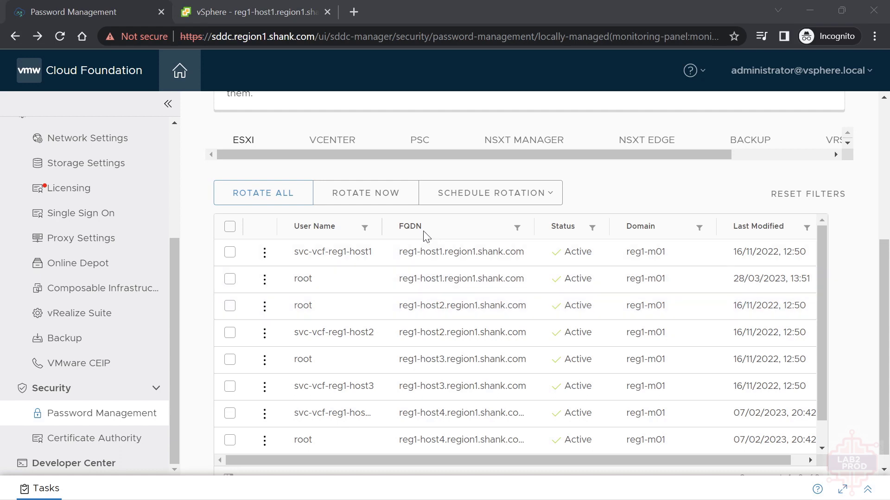
# - View the NSX-T Edge en1 root account's rotation schedule, then expand the task list
pyautogui.click(230, 279)
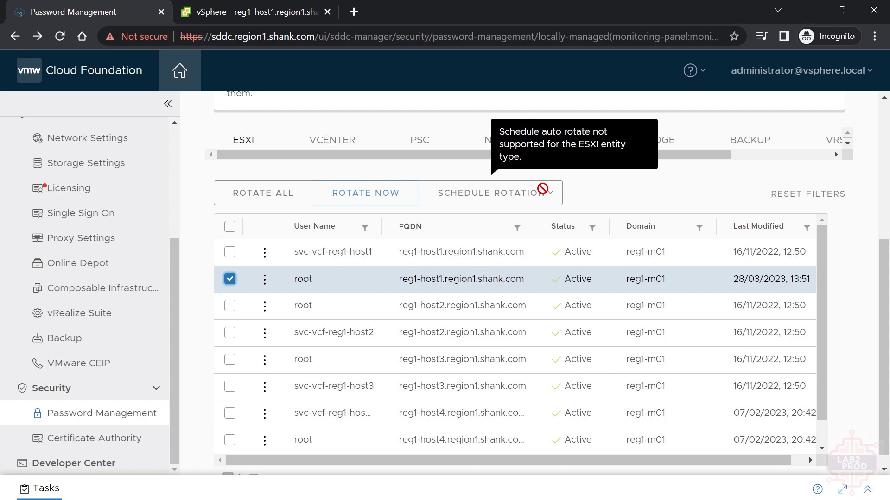
pyautogui.click(627, 144)
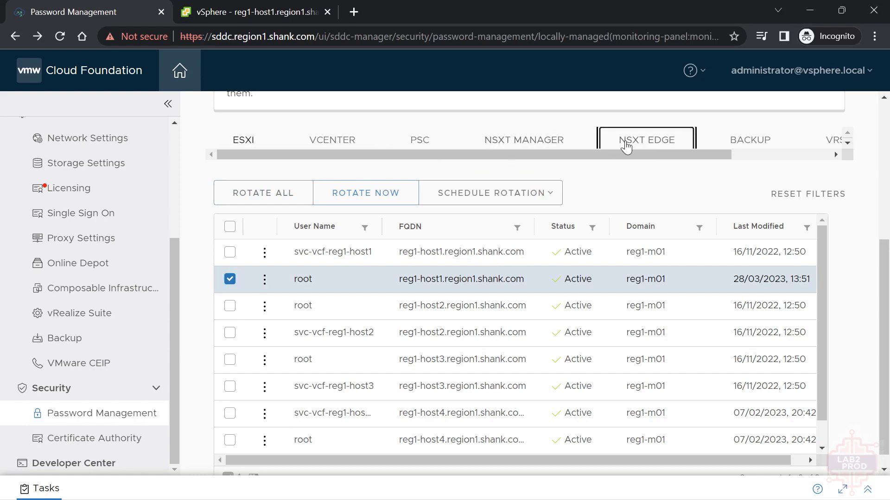
pyautogui.click(229, 261)
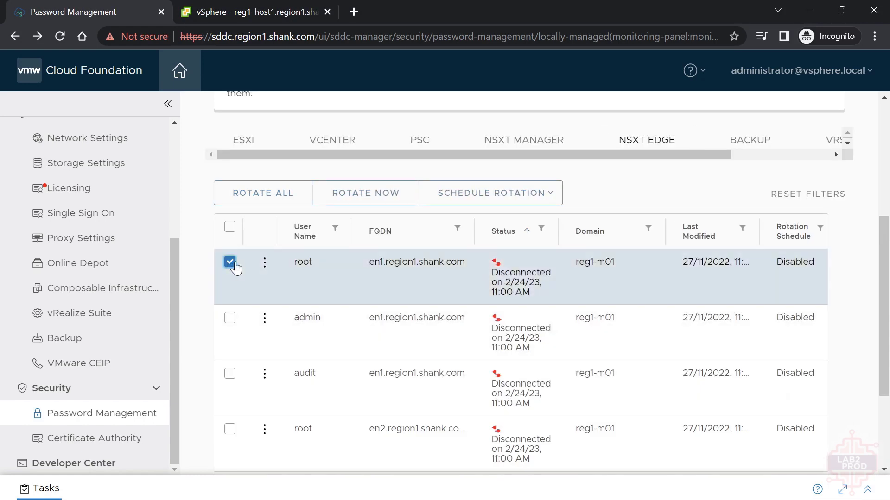
pyautogui.click(528, 194)
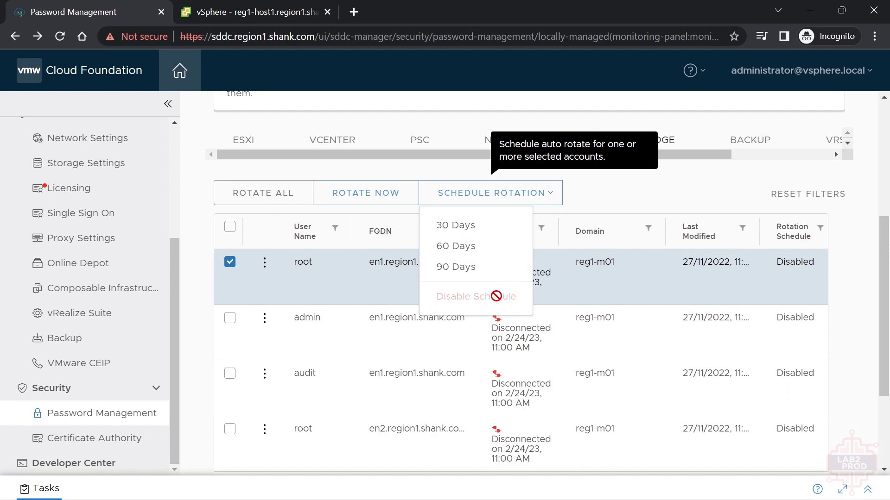
pyautogui.click(672, 183)
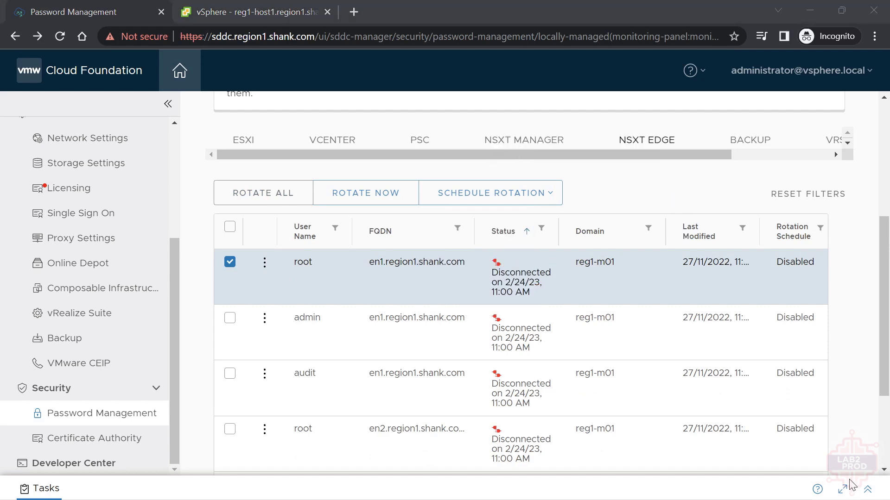
pyautogui.click(867, 490)
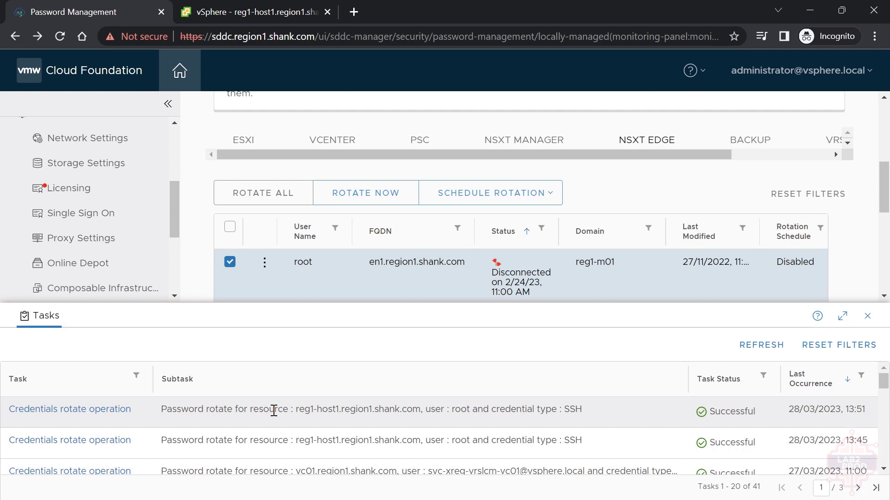
# - Rerun lookup_passwords as root and highlight reg1-host1's new root password
pyautogui.hotkey('alt', 'Tab')
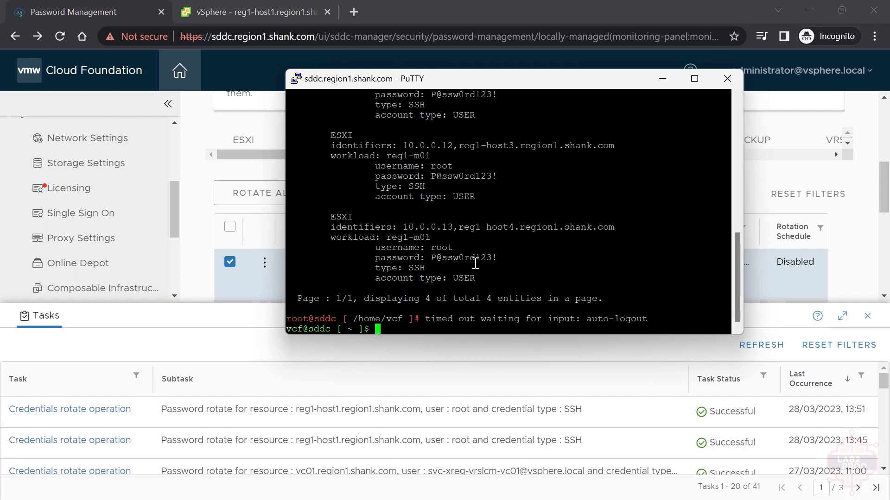
pyautogui.write('su')
pyautogui.press('Return')
pyautogui.press('Return')
pyautogui.write('su')
pyautogui.press('Return')
pyautogui.press('Return')
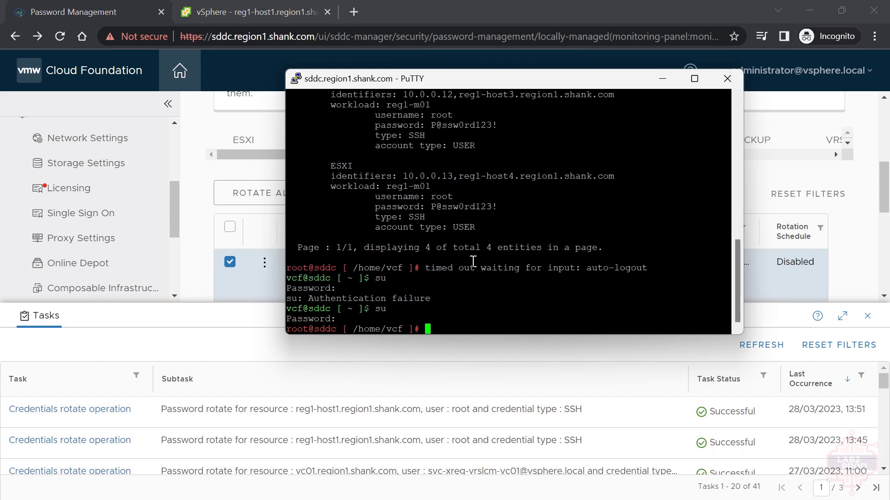
pyautogui.moveTo(325, 115); pyautogui.dragTo(573, 171)
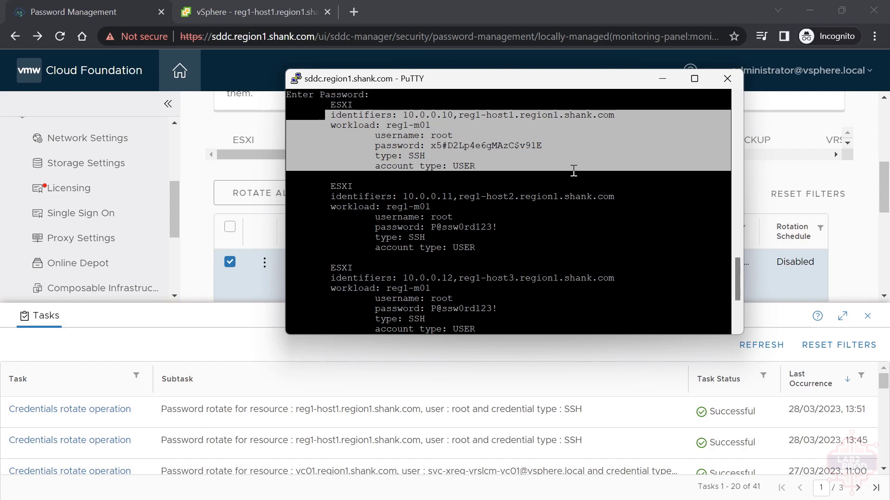
pyautogui.doubleClick(495, 145)
pyautogui.click(582, 165)
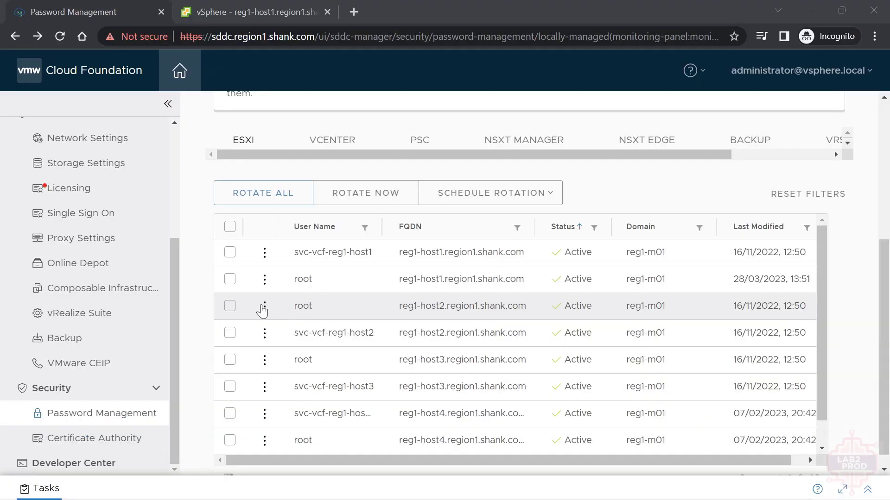
# - Submit a manual update of reg1-host2's root password and check the task list for its failure
pyautogui.click(264, 306)
pyautogui.click(310, 307)
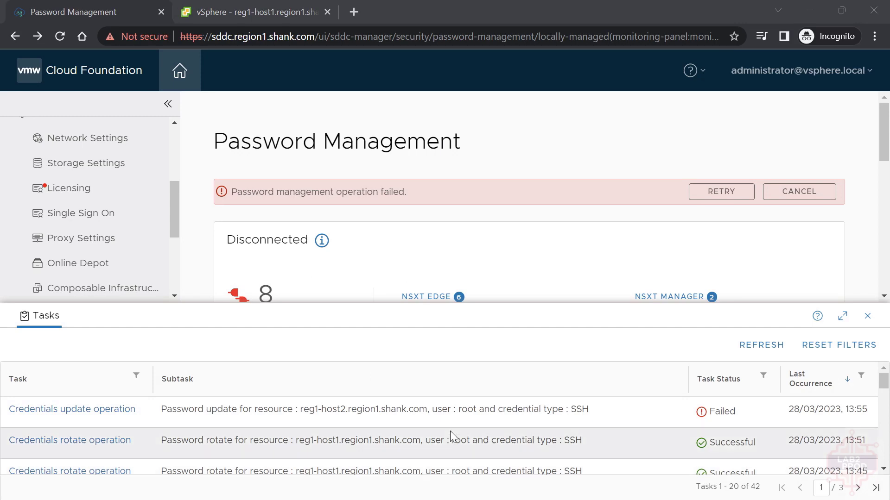
pyautogui.click(868, 319)
pyautogui.scroll(-3, 586, 367)
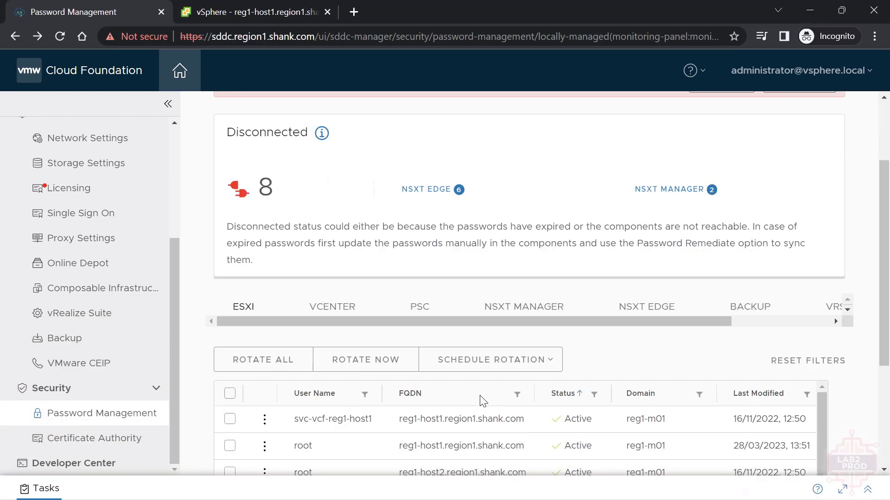
pyautogui.click(264, 414)
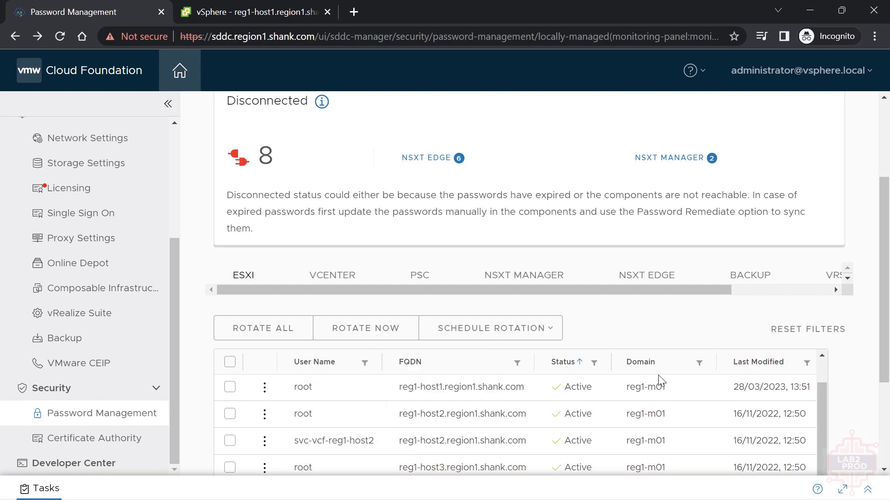
pyautogui.click(727, 320)
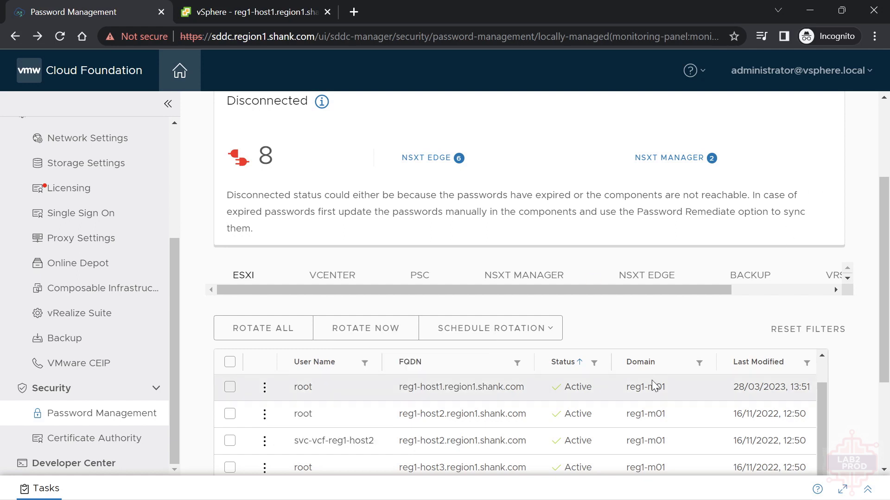
pyautogui.click(870, 492)
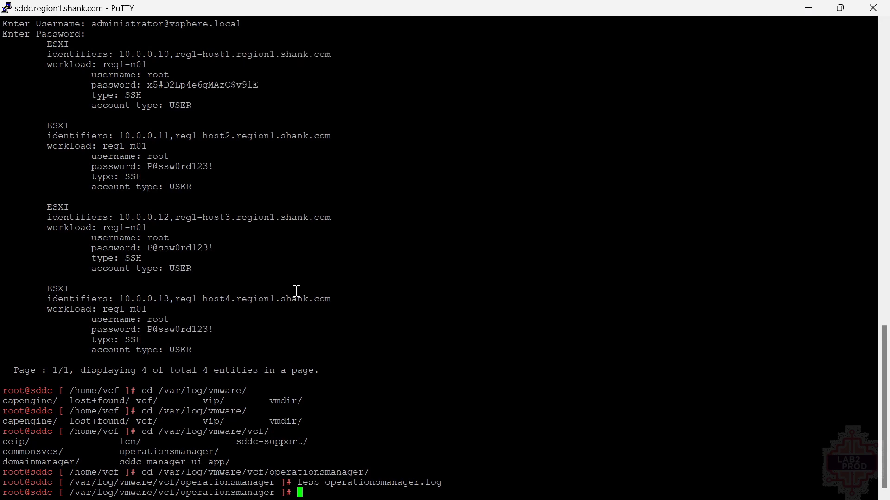
# - Open operationsmanager.log in less, jump to the end, and page up to the 'Weak password' trace
pyautogui.press('Up')
pyautogui.press('Return')
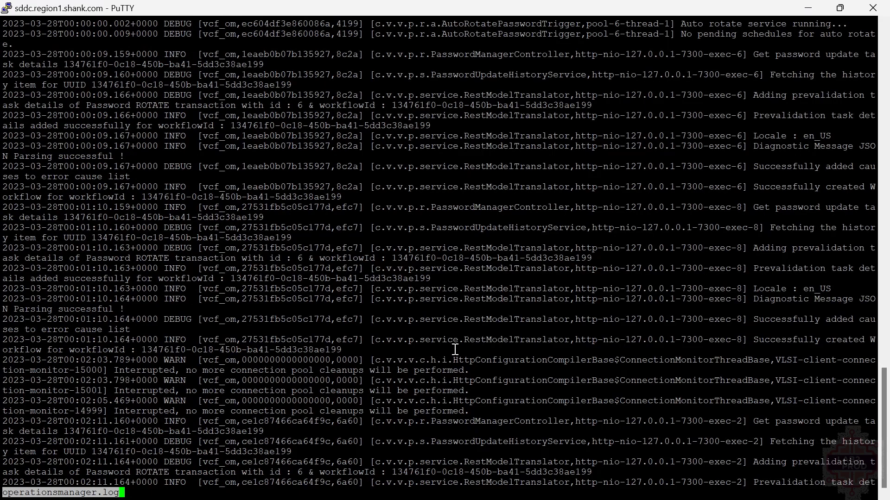
pyautogui.hotkey('shift', 'g')
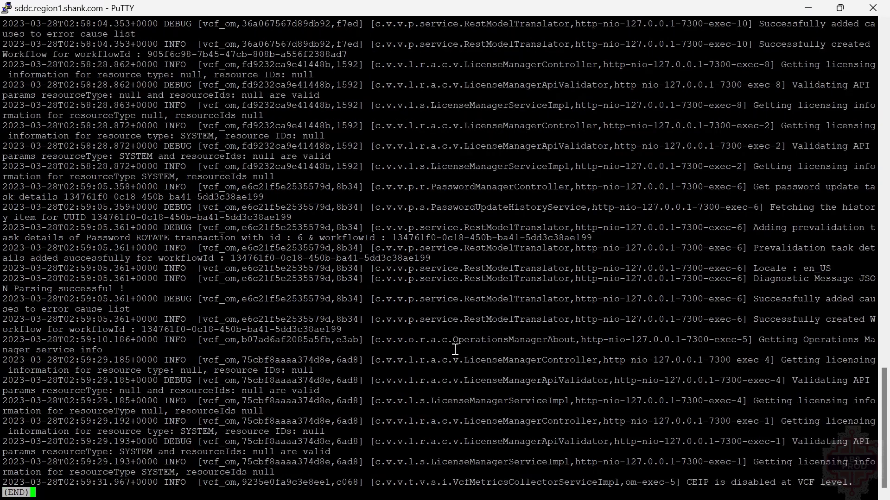
pyautogui.press('pageup')
pyautogui.press('pageup')
pyautogui.press('pageup')
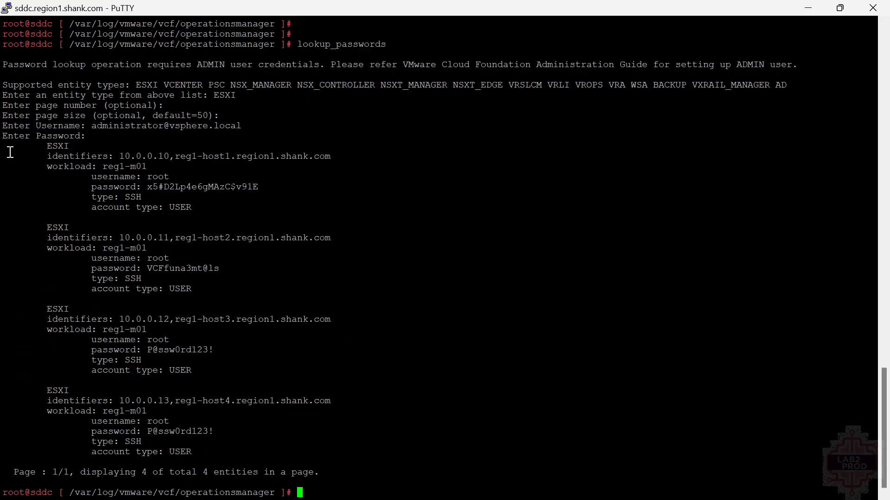
# - Compare the reg1-host1 and reg1-host2 root credential entries in the lookup_passwords output
pyautogui.moveTo(11, 148); pyautogui.dragTo(312, 213)
pyautogui.click(312, 213)
pyautogui.moveTo(44, 226); pyautogui.dragTo(246, 295)
pyautogui.click(200, 277)
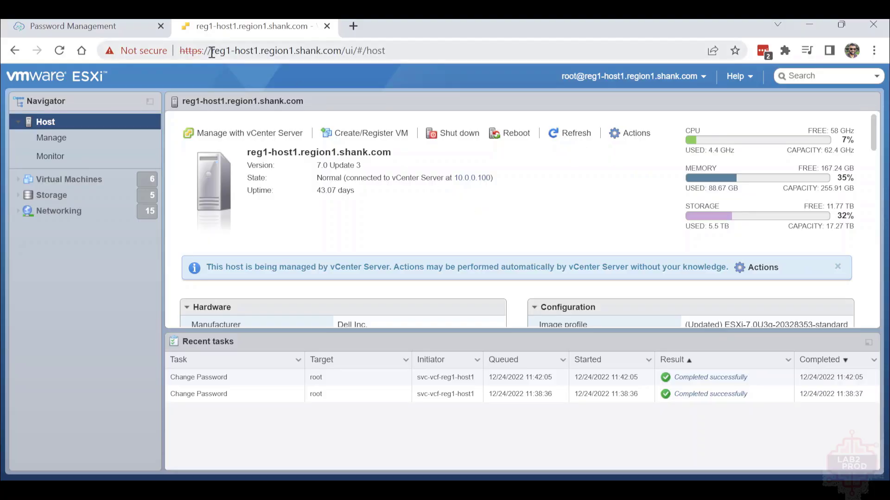
# - Enter the current and new root passwords in the ESXi Host Client's Change password form for reg1-host1
pyautogui.moveTo(212, 52); pyautogui.dragTo(388, 64)
pyautogui.click(686, 76)
pyautogui.moveTo(636, 141)
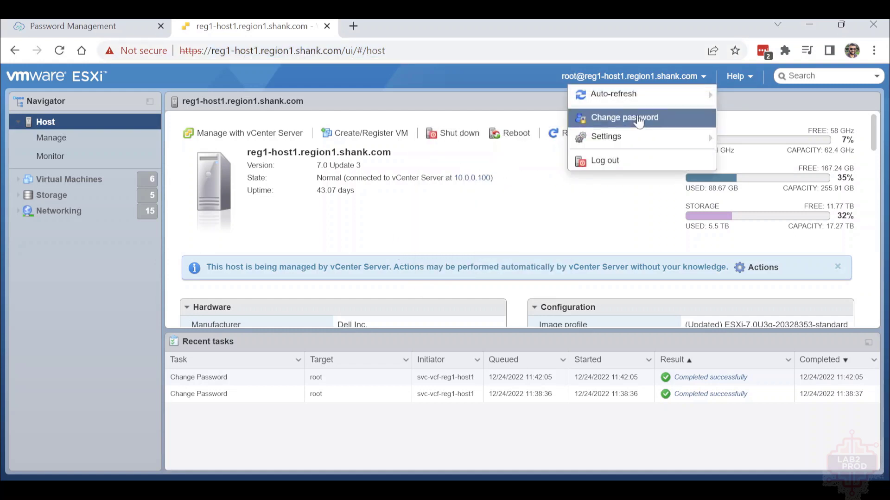
pyautogui.click(602, 117)
pyautogui.click(459, 251)
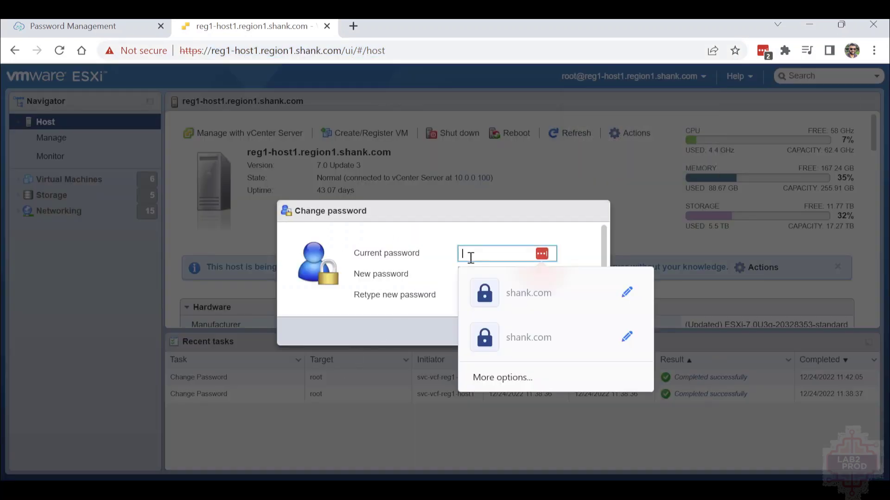
pyautogui.click(356, 51)
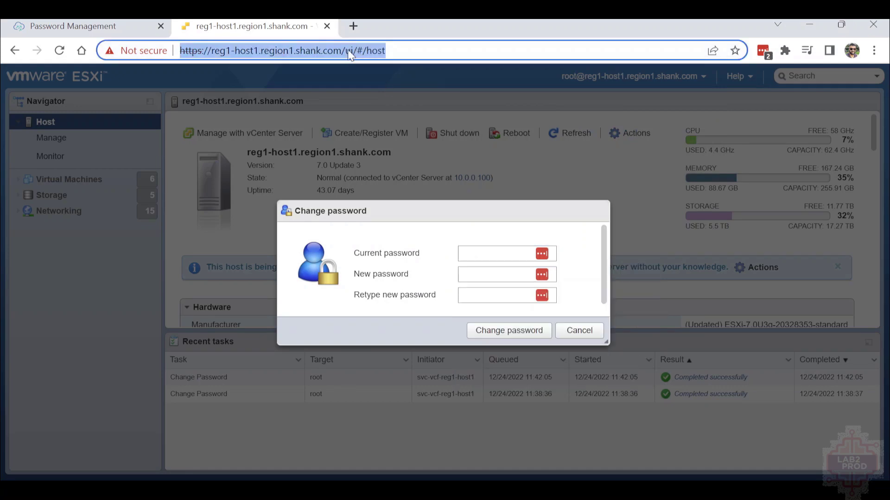
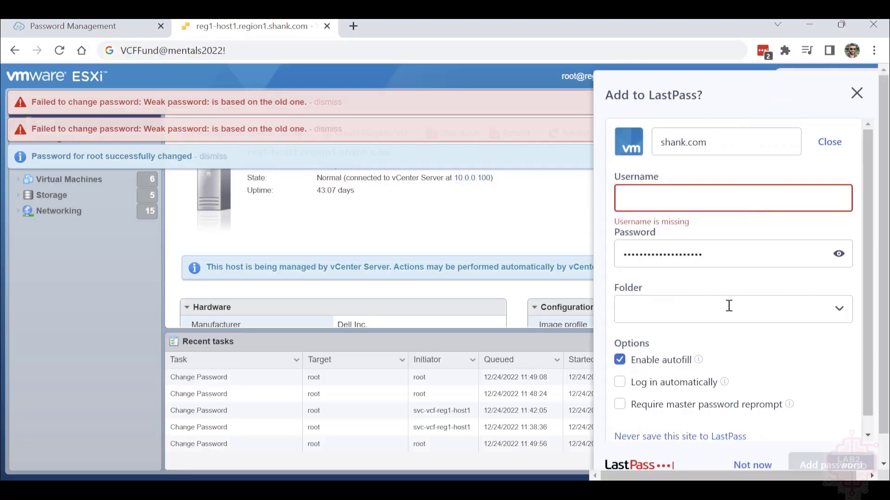
pyautogui.click(856, 93)
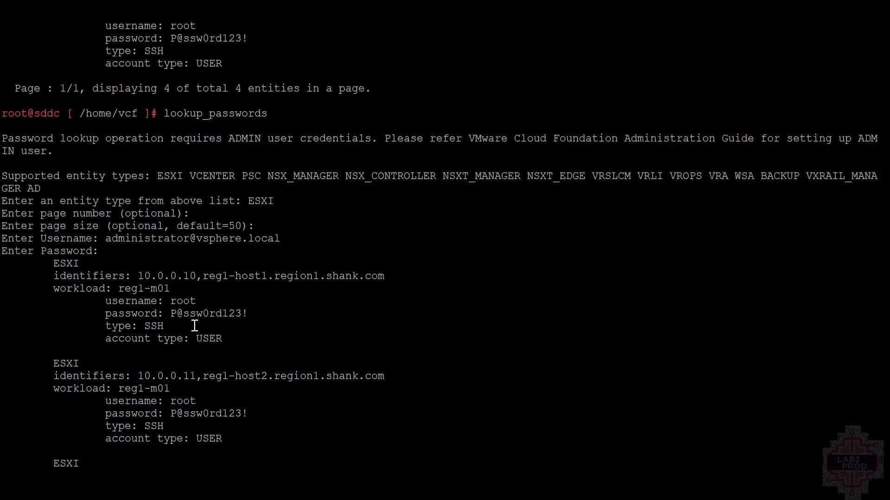
# - Highlight reg1-host1's still-unchanged root password in the lookup_passwords output
pyautogui.moveTo(251, 315); pyautogui.dragTo(151, 315)
pyautogui.click(493, 351)
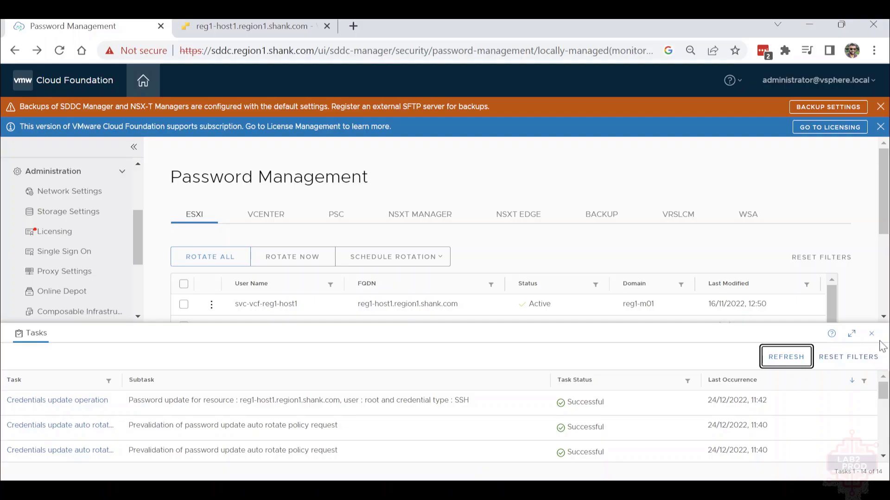
# - Rotate reg1-host1's root password now and check the full task list, where it shows Cancelled
pyautogui.click(879, 334)
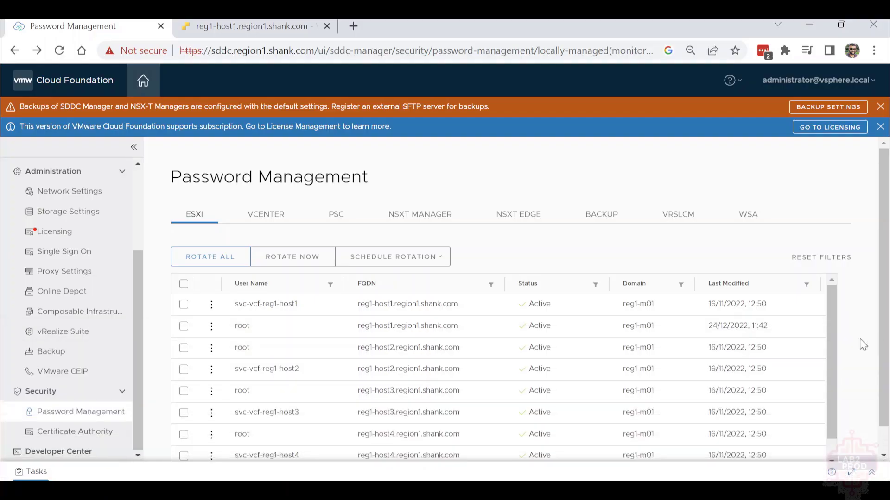
pyautogui.click(355, 331)
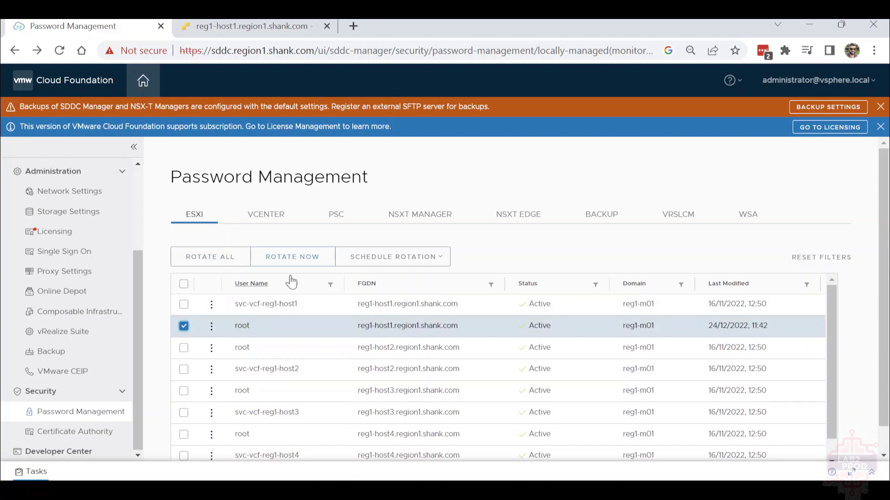
pyautogui.click(299, 257)
pyautogui.click(634, 300)
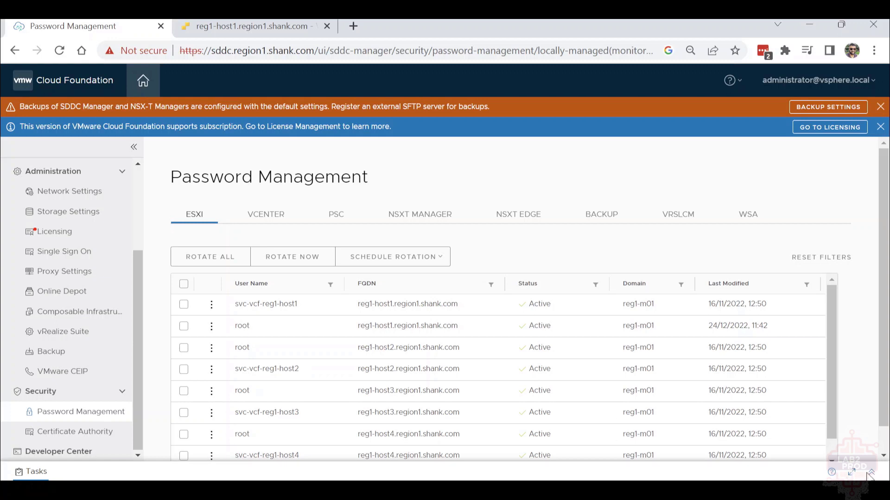
pyautogui.click(871, 474)
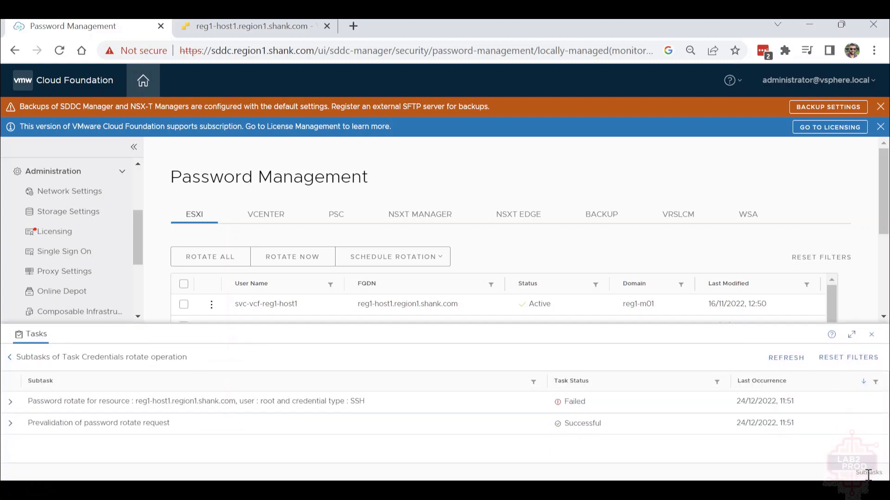
pyautogui.click(9, 364)
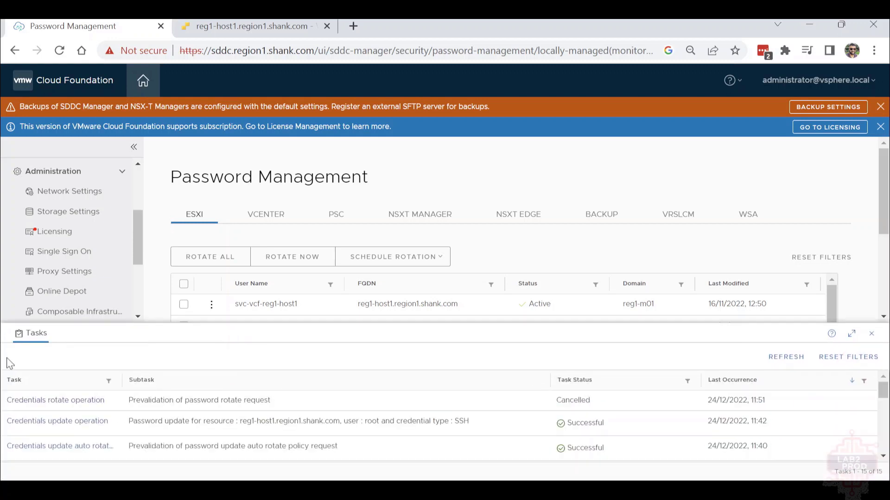
# - Remediate reg1-host1's root account, entering the manually set password twice
pyautogui.click(873, 338)
pyautogui.click(212, 326)
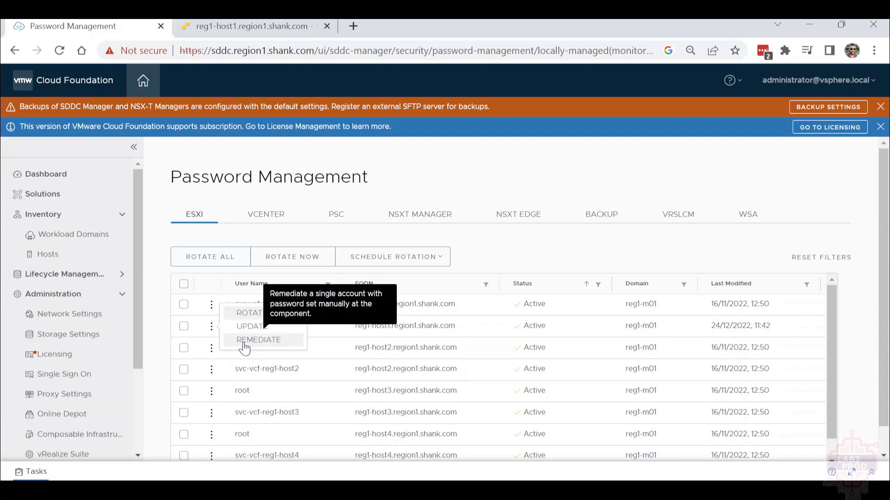
pyautogui.click(244, 341)
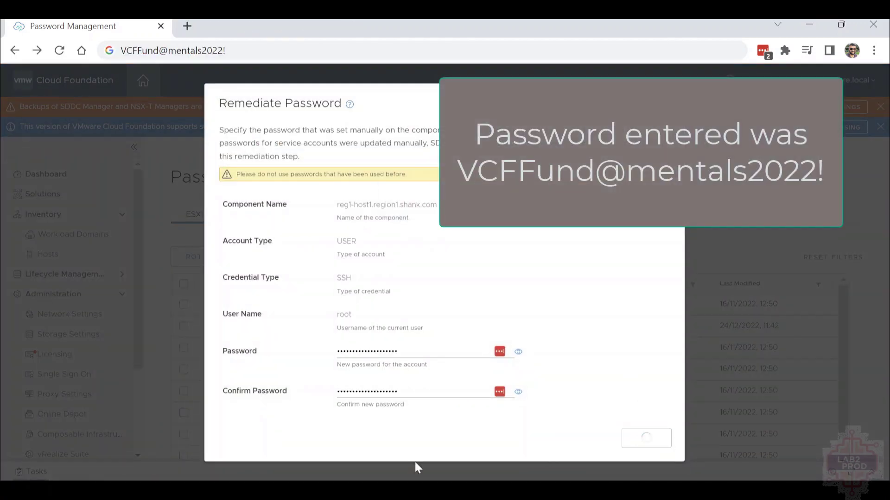
pyautogui.click(662, 443)
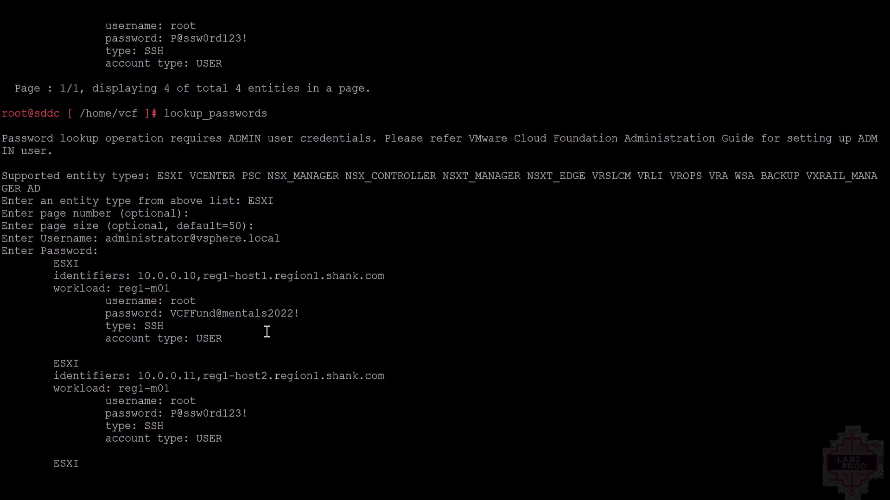
# - Highlight reg1-host1's root SSH entry in the lookup_passwords output to check its updated password
pyautogui.moveTo(248, 348); pyautogui.dragTo(3, 237)
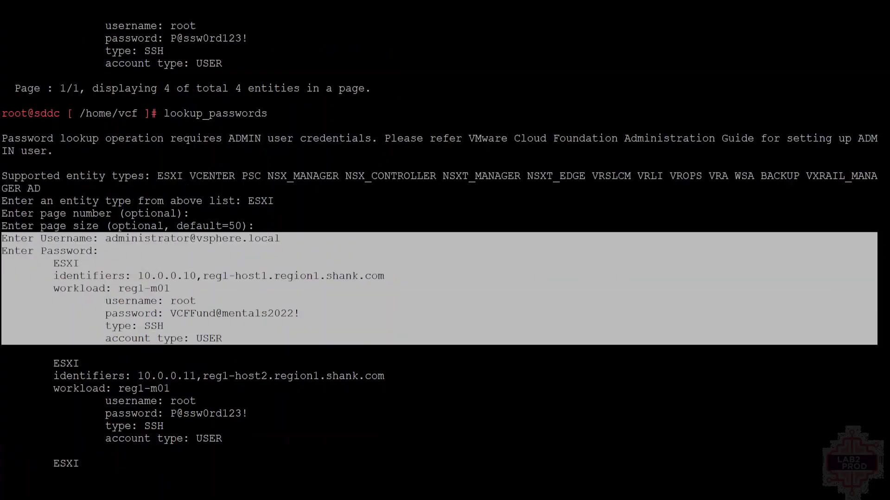